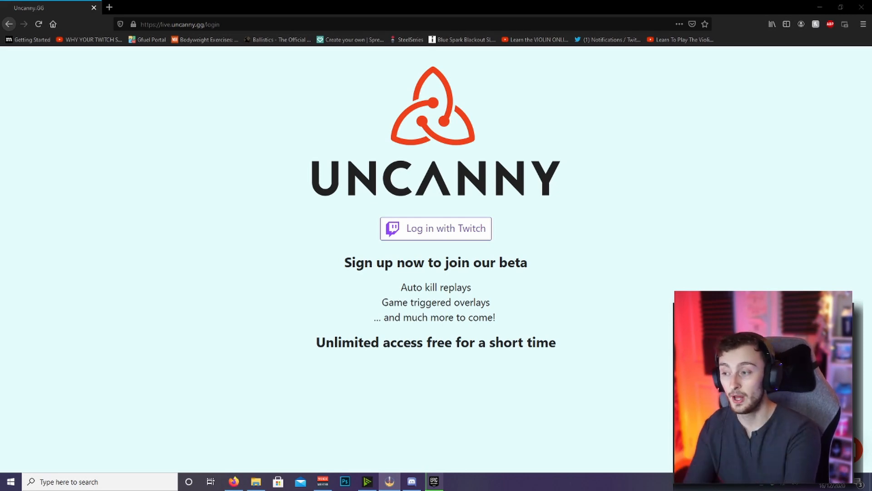
Log in to Uncanny with the Twitch account and select Fortnite as the game
{"action": "left_click", "coordinate": [460, 232]}
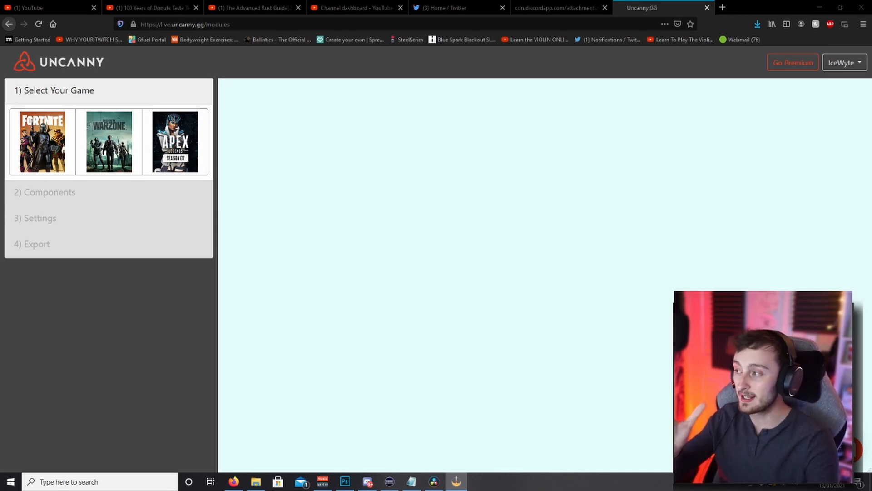
{"action": "left_click", "coordinate": [32, 150]}
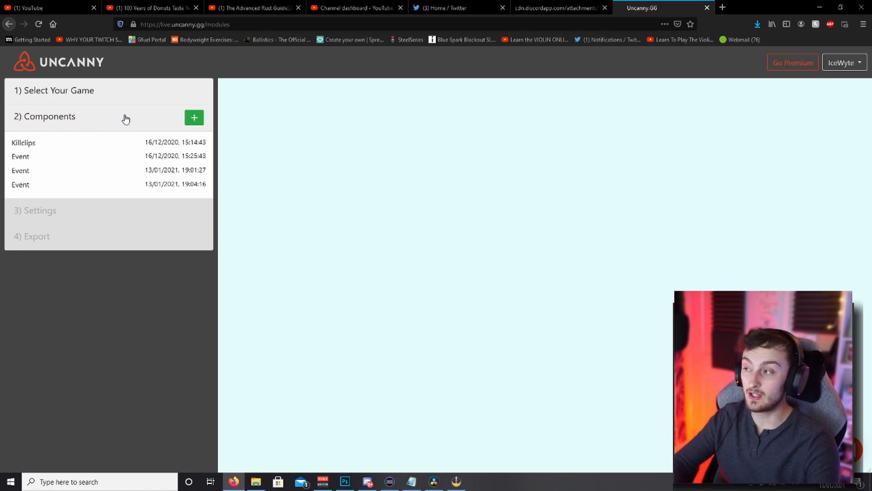
Add a new Game Triggered Hype component
{"action": "left_click", "coordinate": [193, 118]}
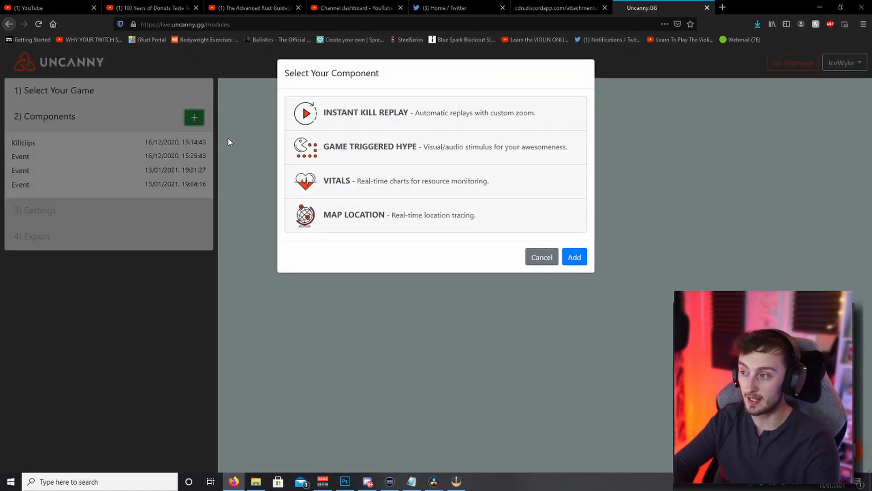
{"action": "left_click", "coordinate": [399, 155]}
{"action": "left_click", "coordinate": [575, 258]}
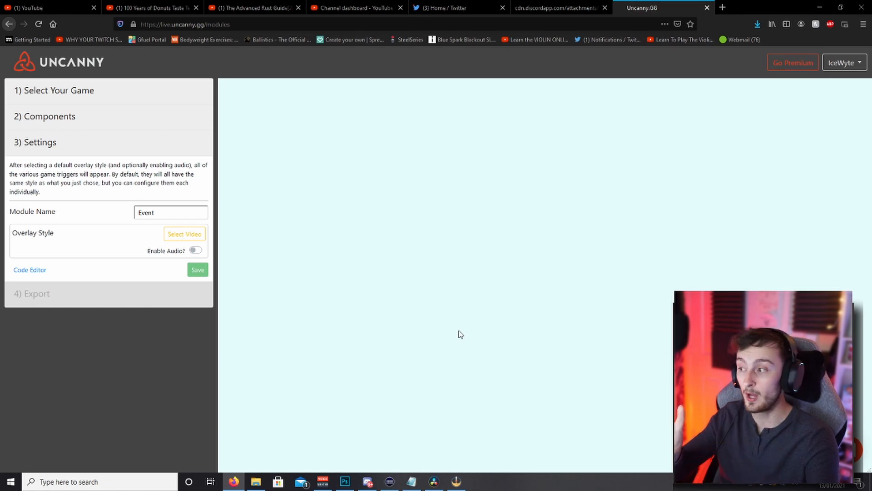
Set the overlay style to the third video in the second row of the video selection and save the choice
{"action": "left_click", "coordinate": [183, 237]}
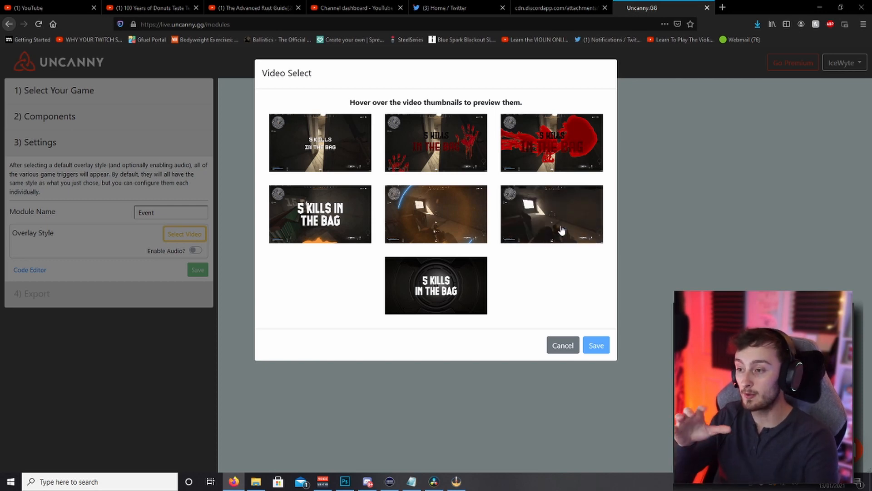
{"action": "left_click", "coordinate": [562, 231]}
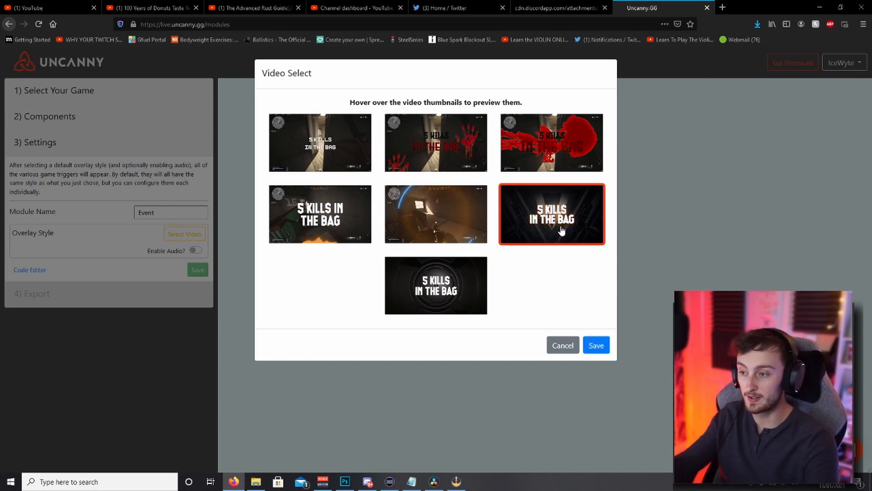
{"action": "left_click", "coordinate": [596, 345]}
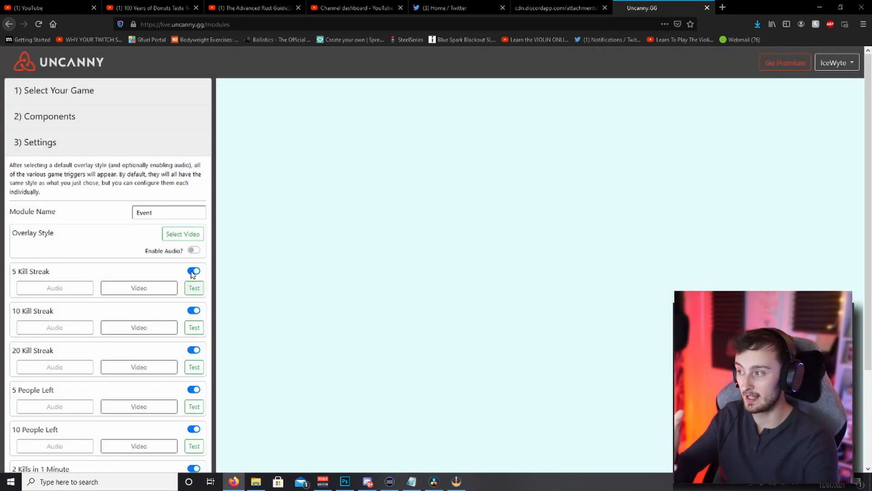
Rename the module as Test
{"action": "left_click_drag", "start_coordinate": [172, 212], "coordinate": [124, 211]}
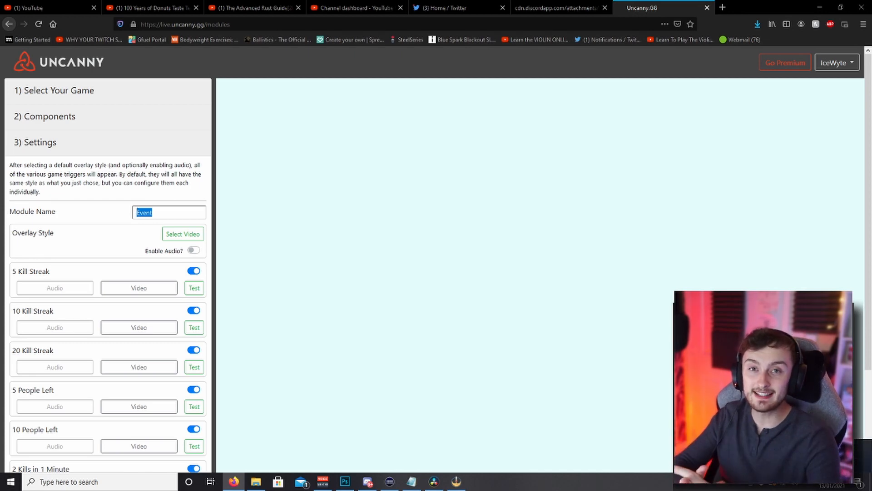
{"action": "scroll", "coordinate": [284, 220], "scroll_direction": "down", "scroll_amount": 3}
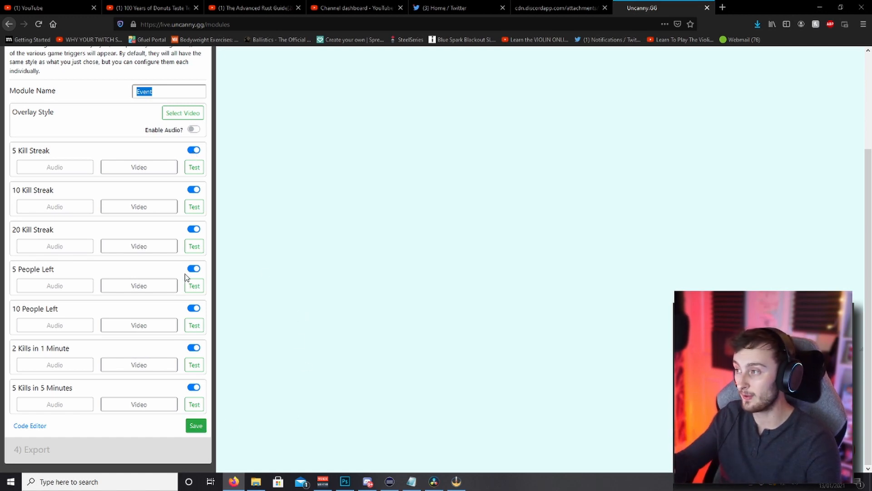
{"action": "key", "text": "BackSpace"}
{"action": "type", "text": "Test"}
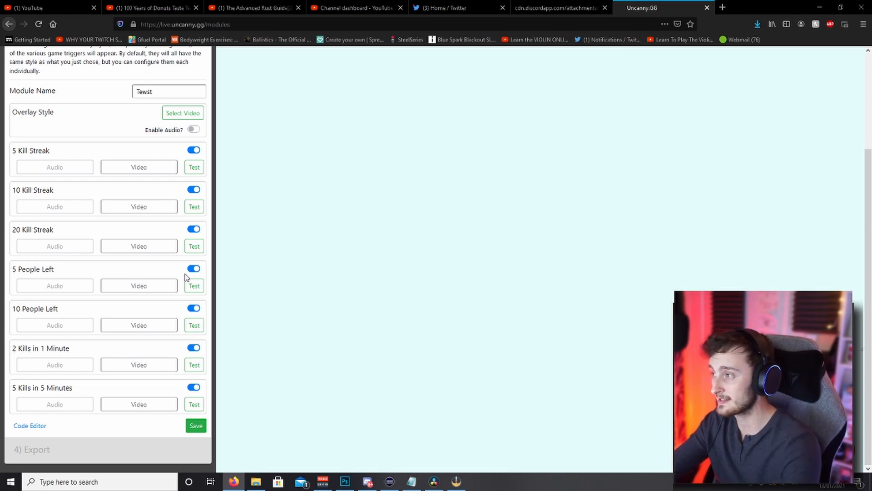
{"action": "key", "text": "BackSpace"}
{"action": "key", "text": "BackSpace"}
{"action": "type", "text": "st"}
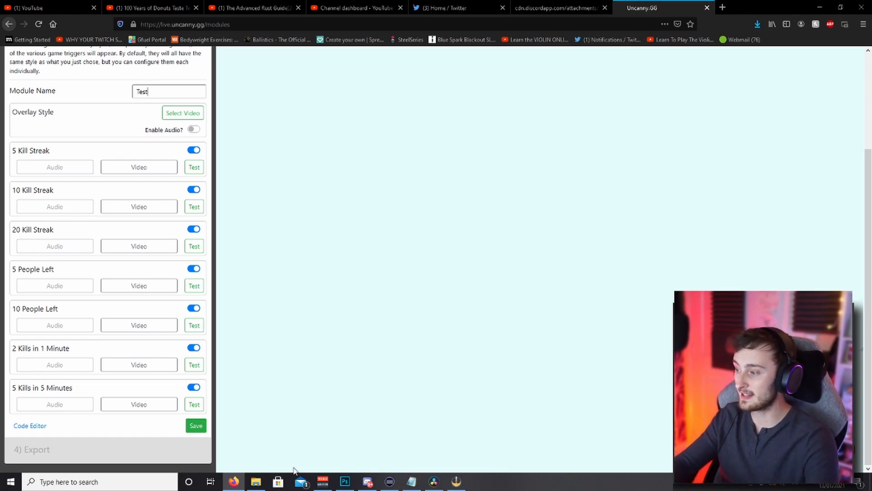
Save the module settings and copy the module's export URL
{"action": "left_click", "coordinate": [197, 426]}
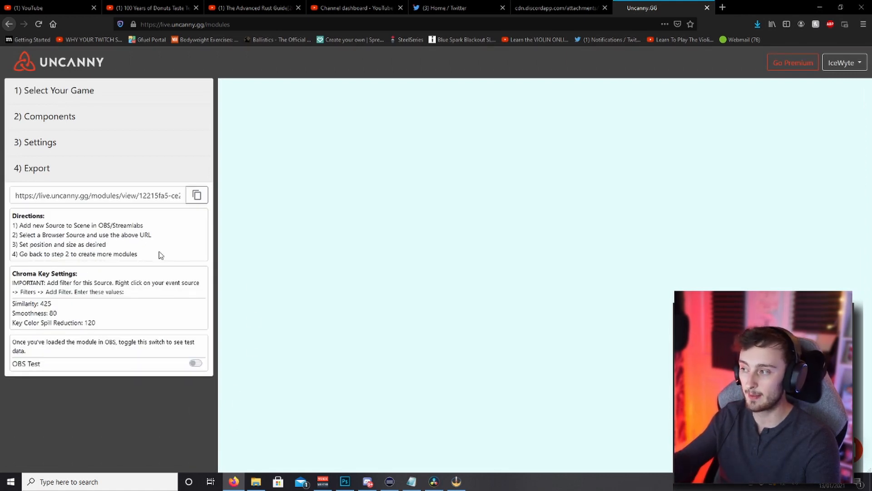
{"action": "left_click_drag", "start_coordinate": [18, 195], "coordinate": [183, 209]}
{"action": "left_click", "coordinate": [197, 195]}
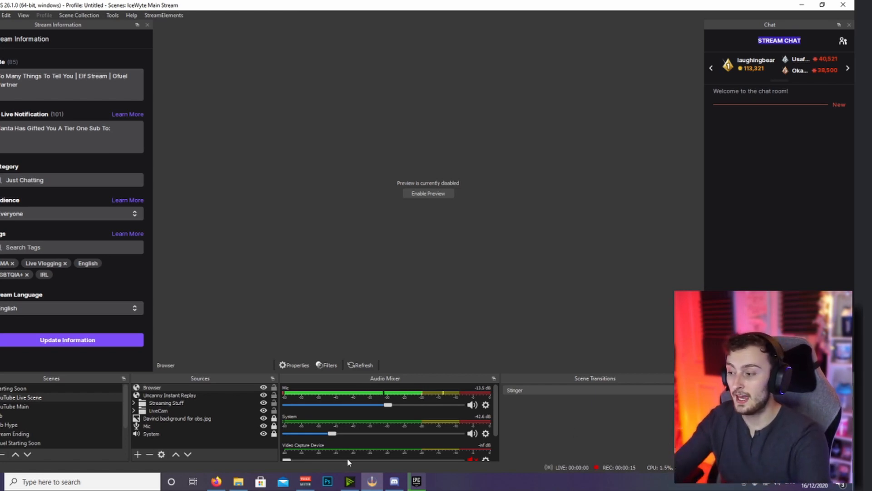
Switch to OBS and create a new browser source named Uncanny Events in the current scene
{"action": "left_click", "coordinate": [138, 454]}
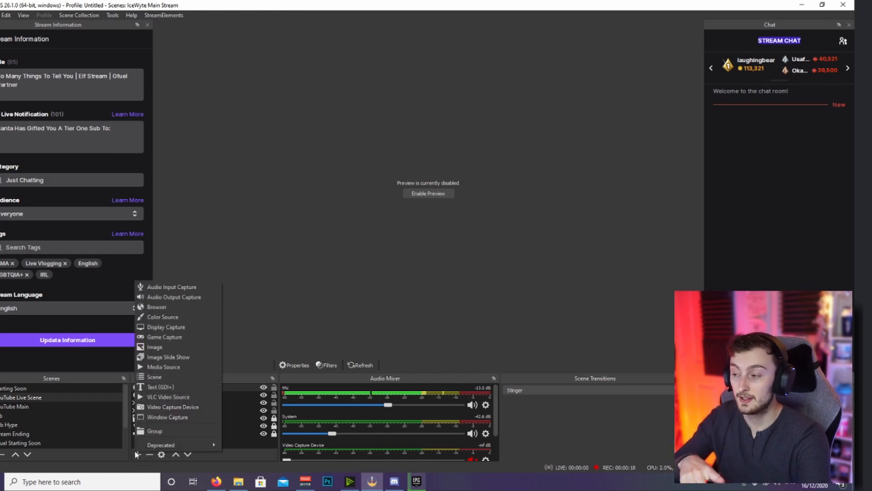
{"action": "left_click", "coordinate": [159, 308]}
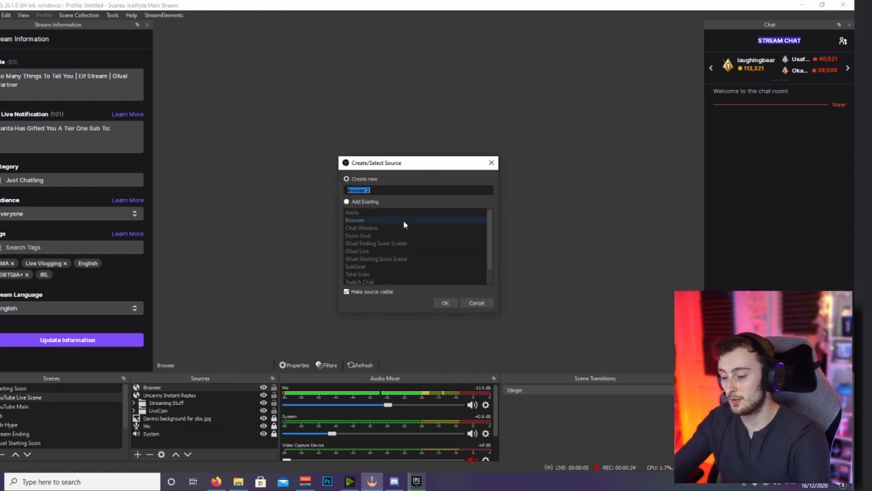
{"action": "type", "text": "Uncann"}
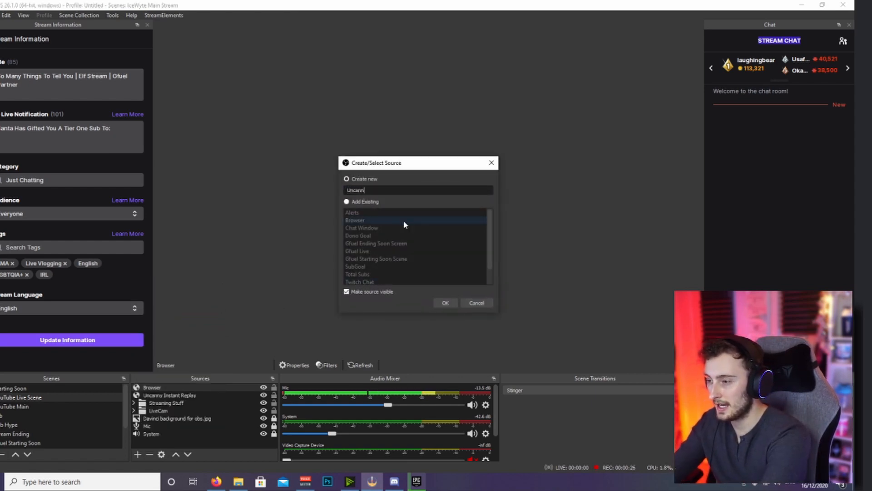
{"action": "type", "text": "y Events"}
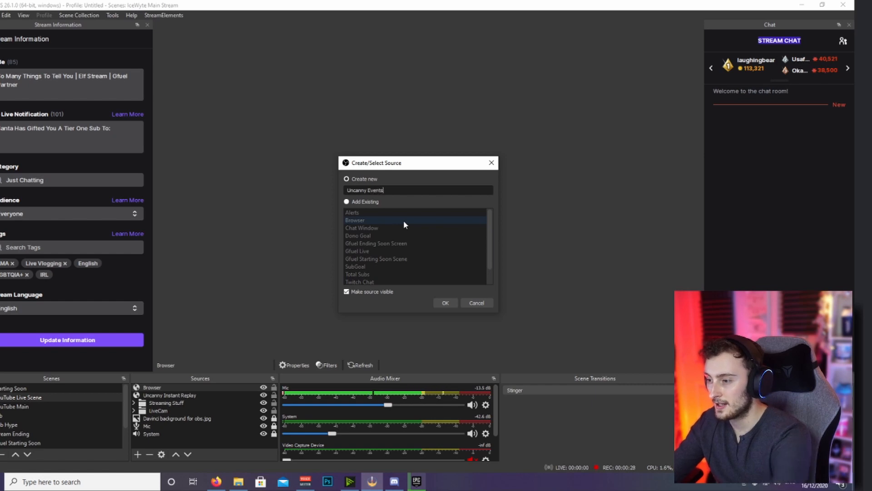
{"action": "left_click", "coordinate": [445, 303]}
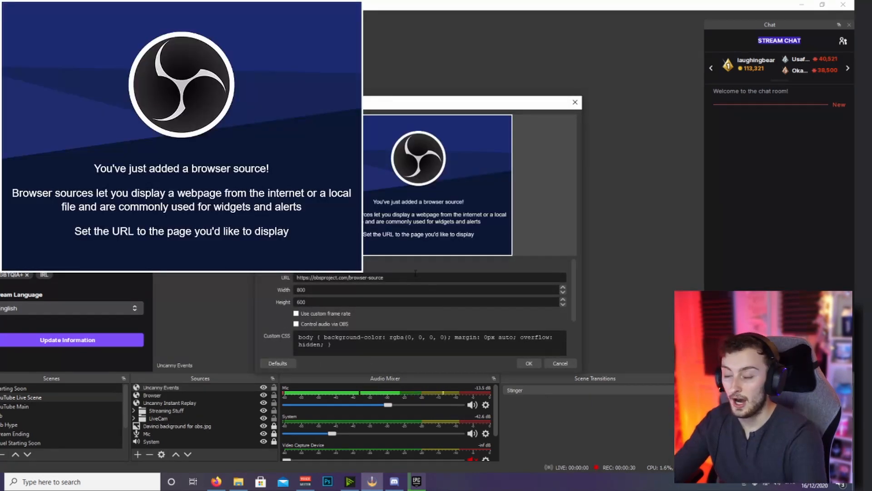
Paste the module URL into the browser source, set its size to 1920 by 1080, and confirm the properties
{"action": "left_click_drag", "start_coordinate": [415, 277], "coordinate": [297, 277]}
{"action": "key", "text": "ctrl+v"}
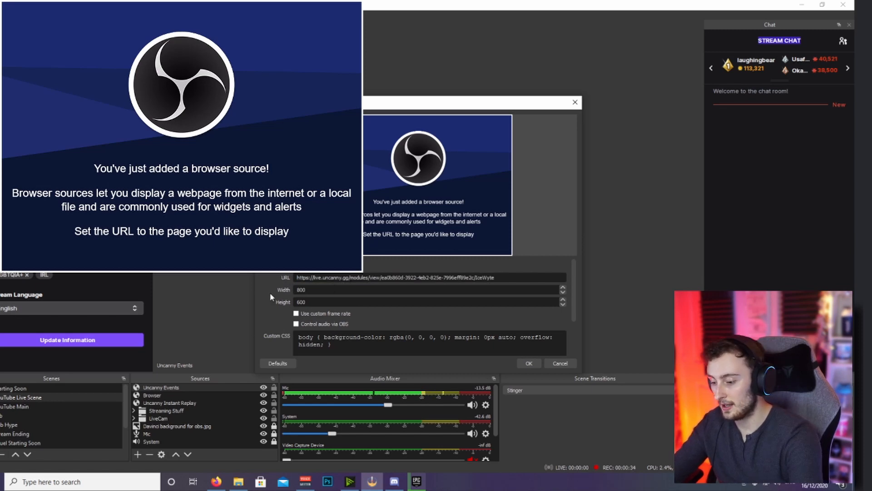
{"action": "key", "text": "BackSpace"}
{"action": "key", "text": "BackSpace"}
{"action": "key", "text": "BackSpace"}
{"action": "type", "text": "1920"}
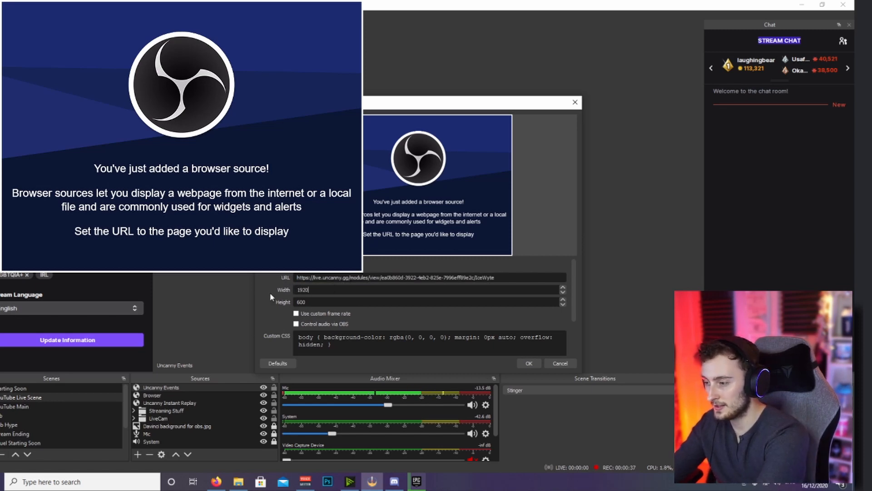
{"action": "key", "text": "Tab"}
{"action": "type", "text": "1080"}
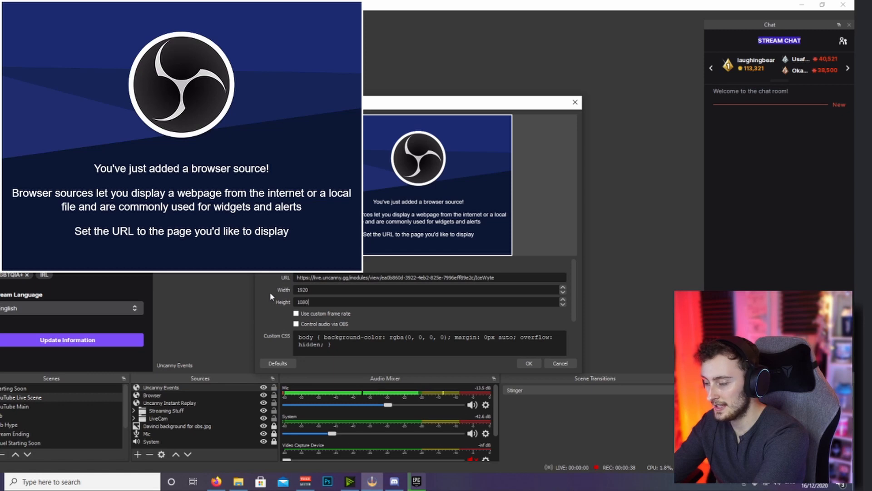
{"action": "left_click", "coordinate": [528, 363]}
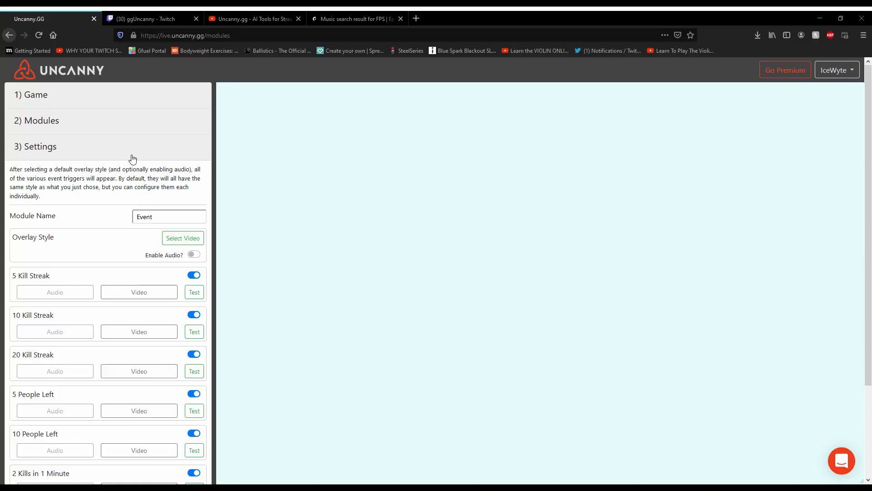
Switch to Uncanny, save the Event module's settings and review the chroma key instructions for export
{"action": "scroll", "coordinate": [87, 191], "scroll_direction": "down", "scroll_amount": 3}
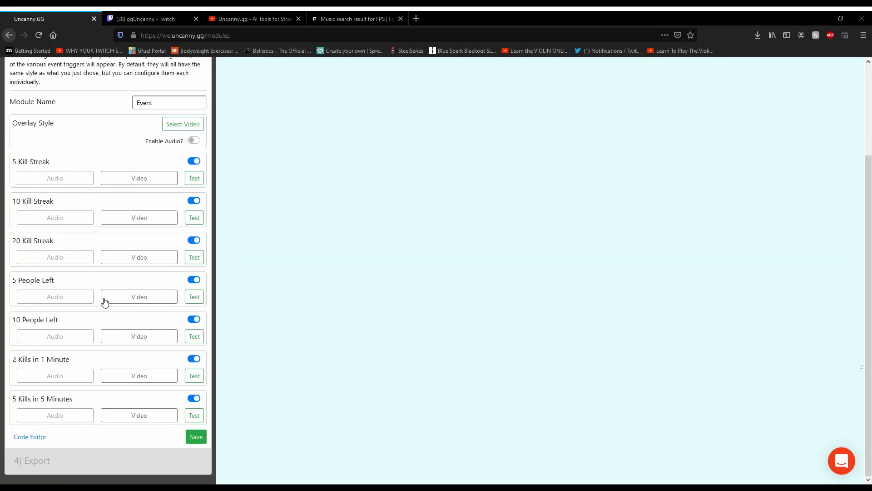
{"action": "left_click", "coordinate": [196, 436]}
{"action": "left_click", "coordinate": [52, 174]}
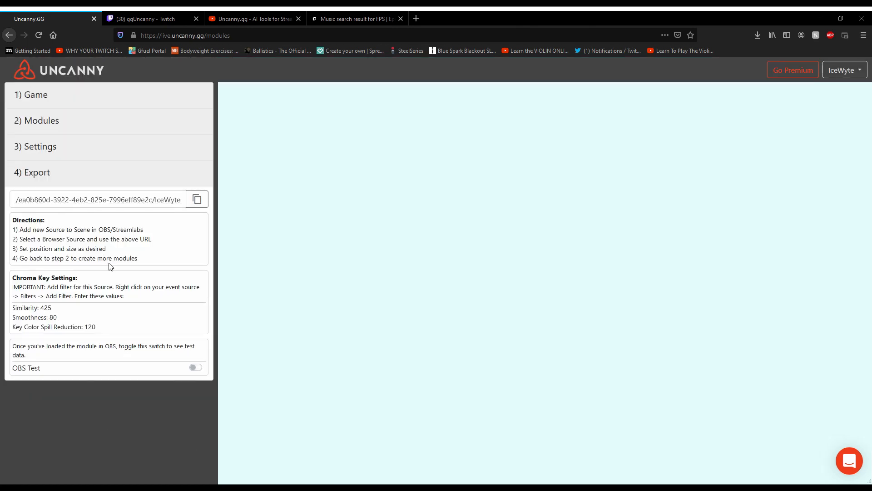
{"action": "left_click_drag", "start_coordinate": [134, 297], "coordinate": [6, 282]}
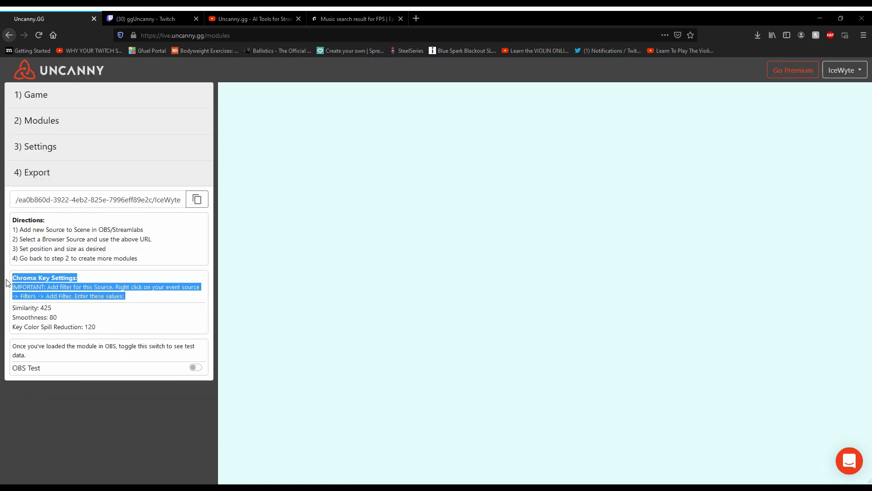
{"action": "left_click", "coordinate": [82, 295]}
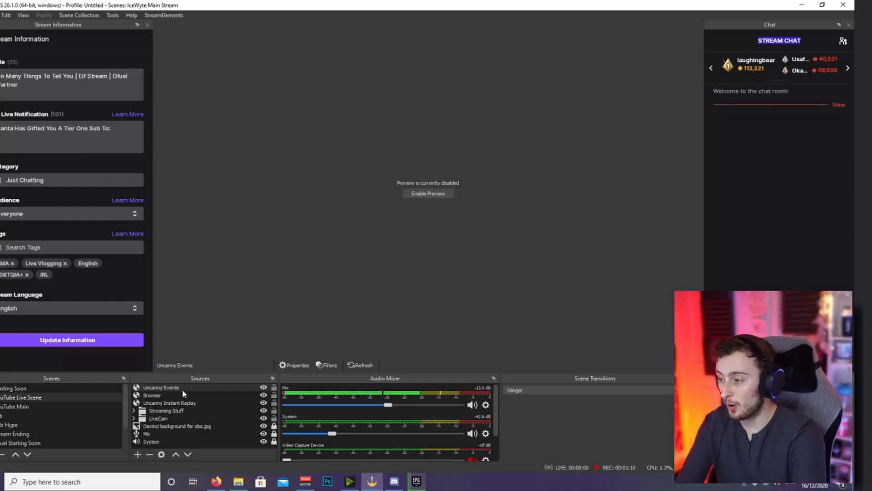
Switch to OBS and add a Chroma Key effect filter with the default name to the Uncanny Events source
{"action": "left_click", "coordinate": [177, 388]}
{"action": "right_click", "coordinate": [177, 389]}
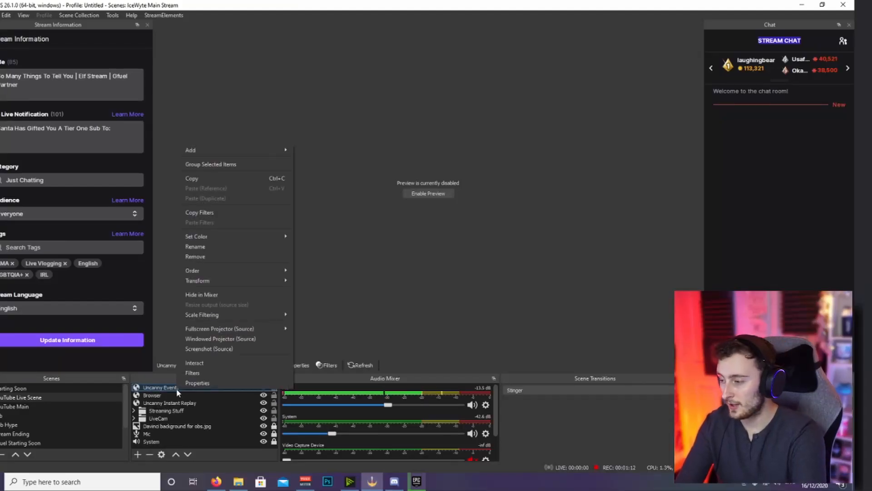
{"action": "left_click", "coordinate": [195, 371]}
{"action": "left_click", "coordinate": [232, 396]}
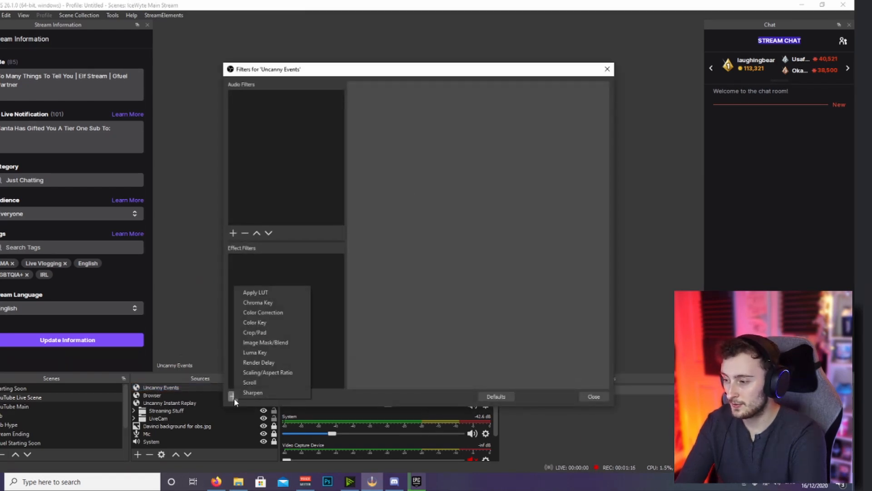
{"action": "left_click", "coordinate": [272, 303]}
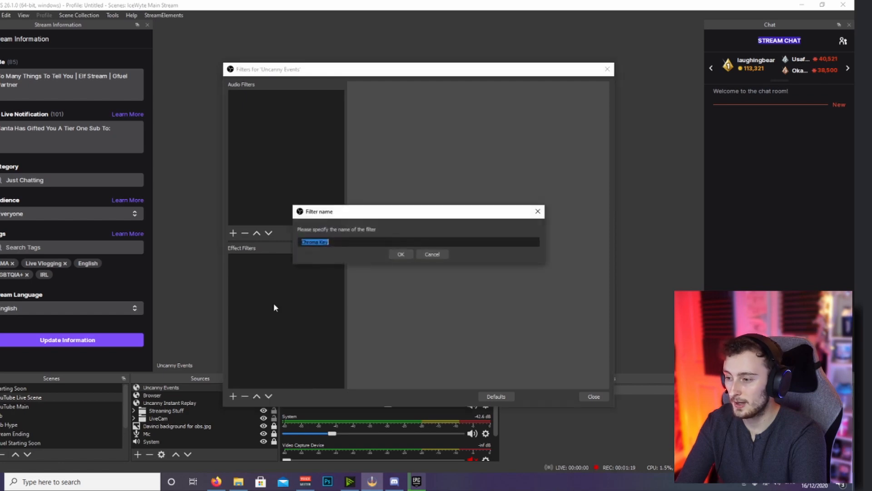
{"action": "left_click", "coordinate": [400, 255]}
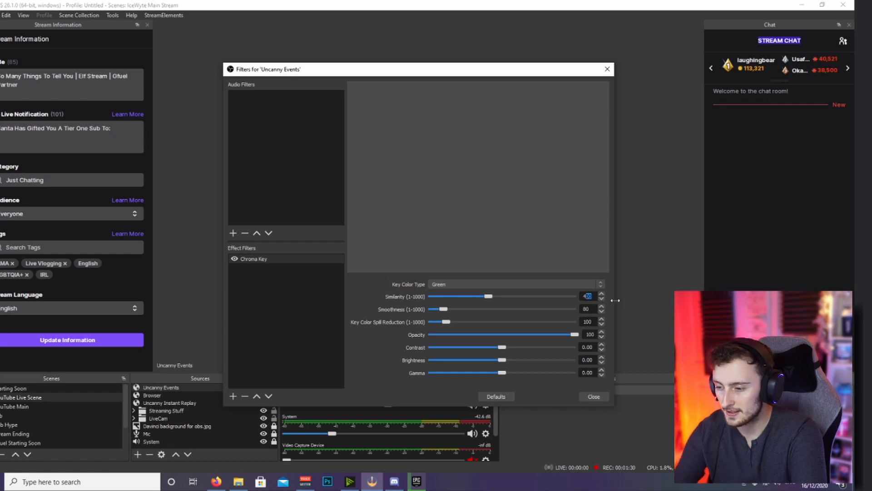
Set the chroma key's similarity to 425 and key color spill reduction to 120, and close the filters
{"action": "type", "text": "25"}
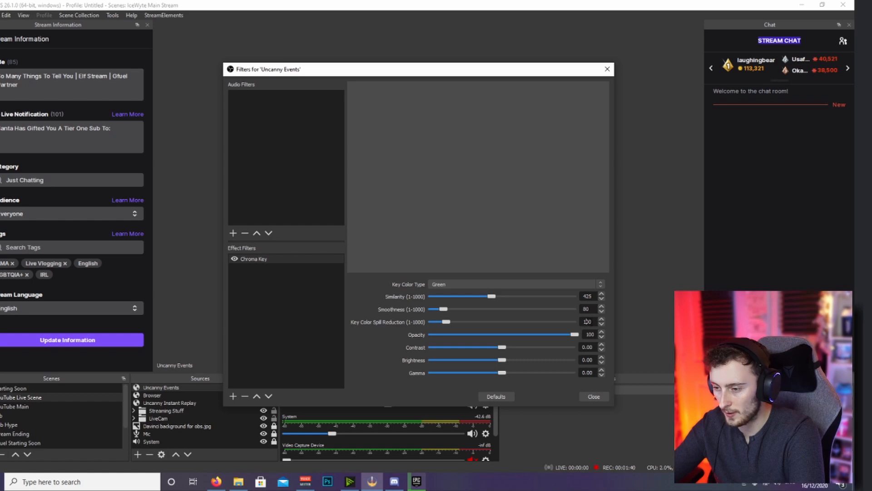
{"action": "type", "text": "120"}
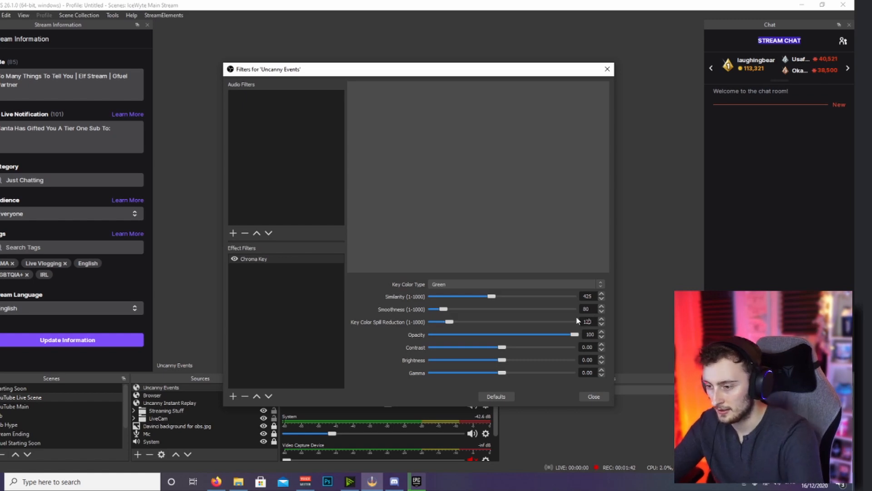
{"action": "left_click", "coordinate": [604, 398]}
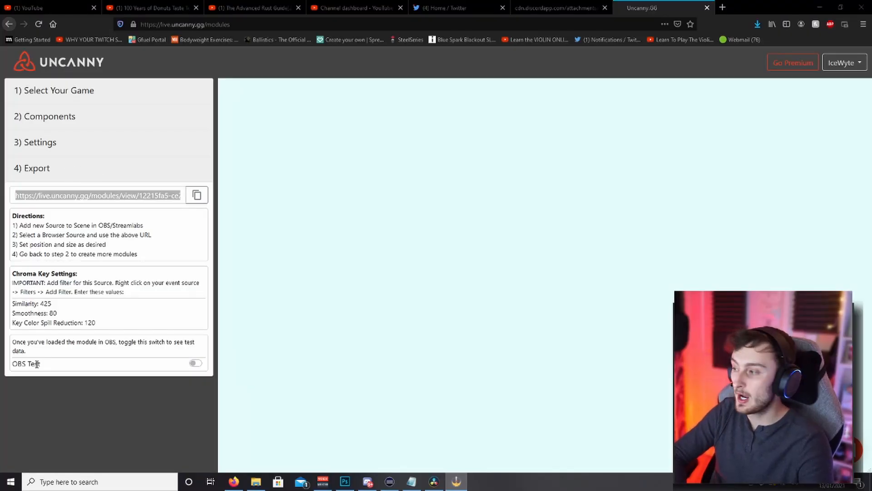
Switch to Uncanny, turn on the OBS test to preview the event overlays, and turn it off again
{"action": "left_click", "coordinate": [196, 364]}
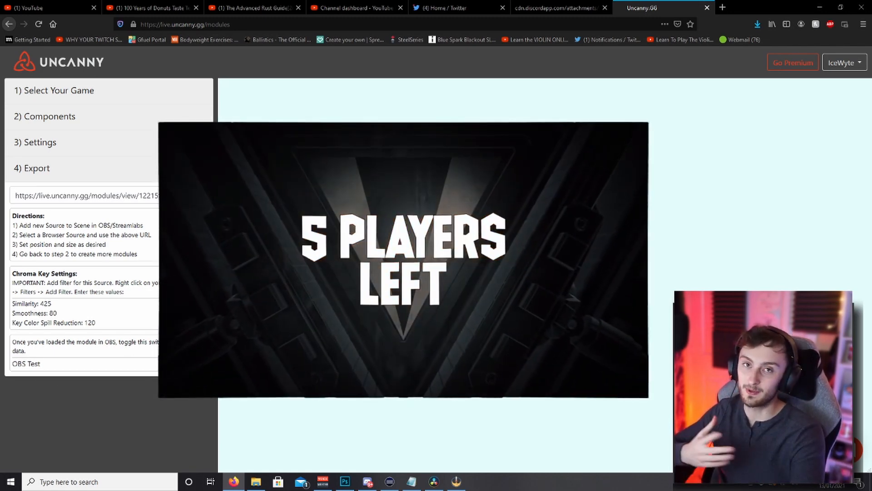
{"action": "left_click", "coordinate": [196, 363]}
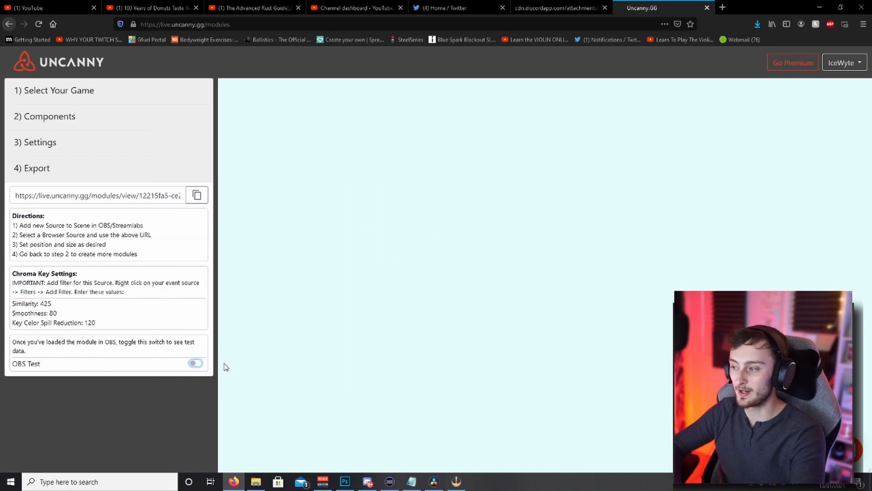